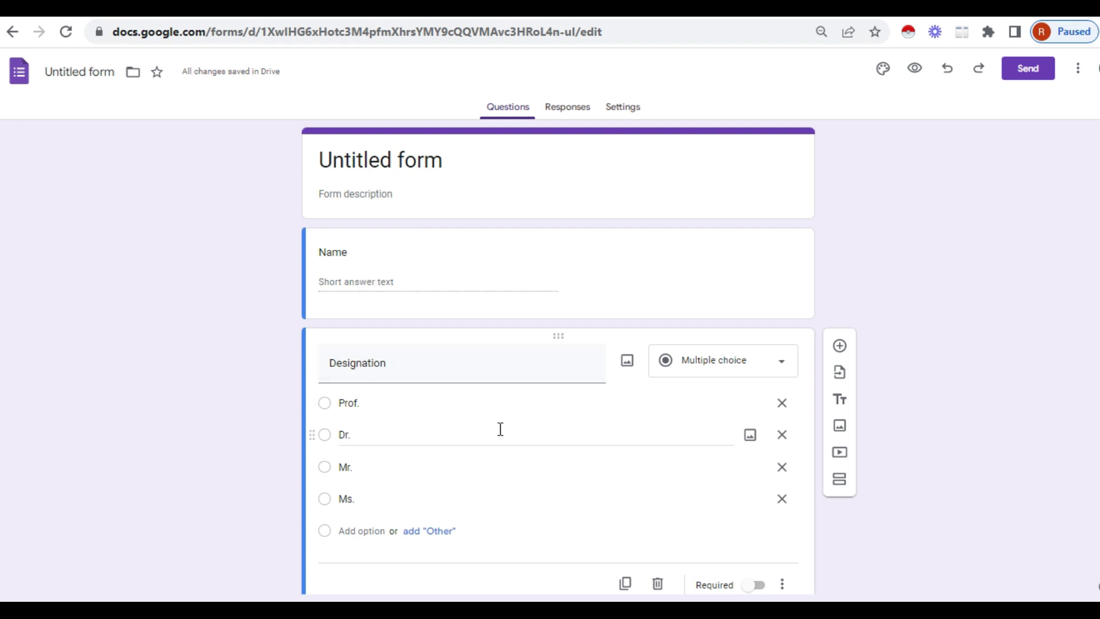
pyautogui.scroll(-1, 500, 430)
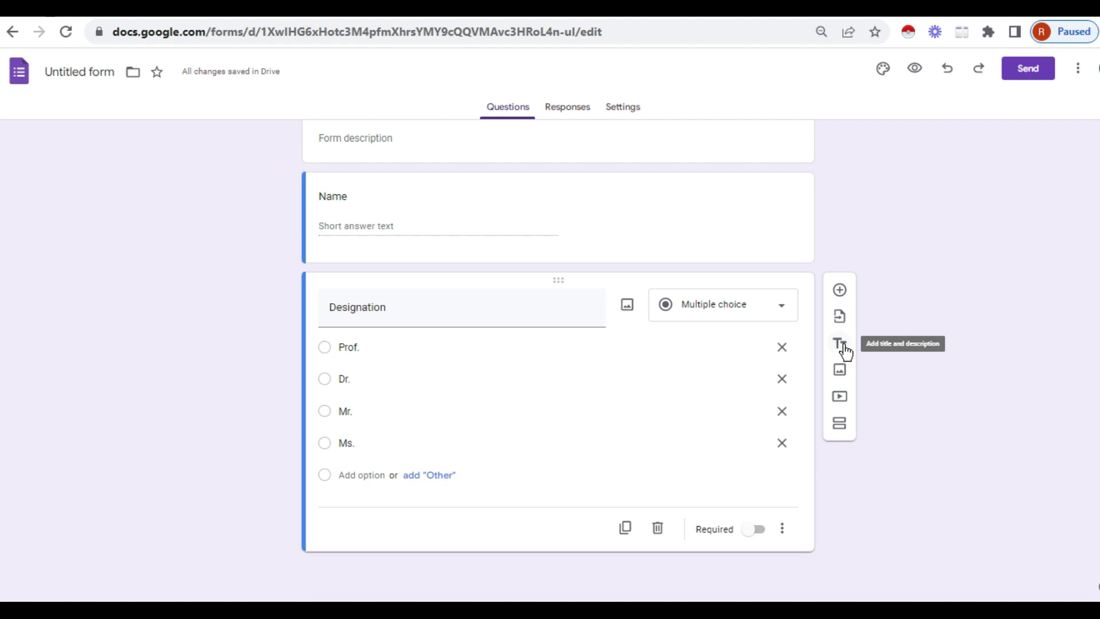
# - Insert a title-and-description block headed 'Link of Whatsapp group' and remove the 'Untitled Title' placeholder
pyautogui.click(840, 343)
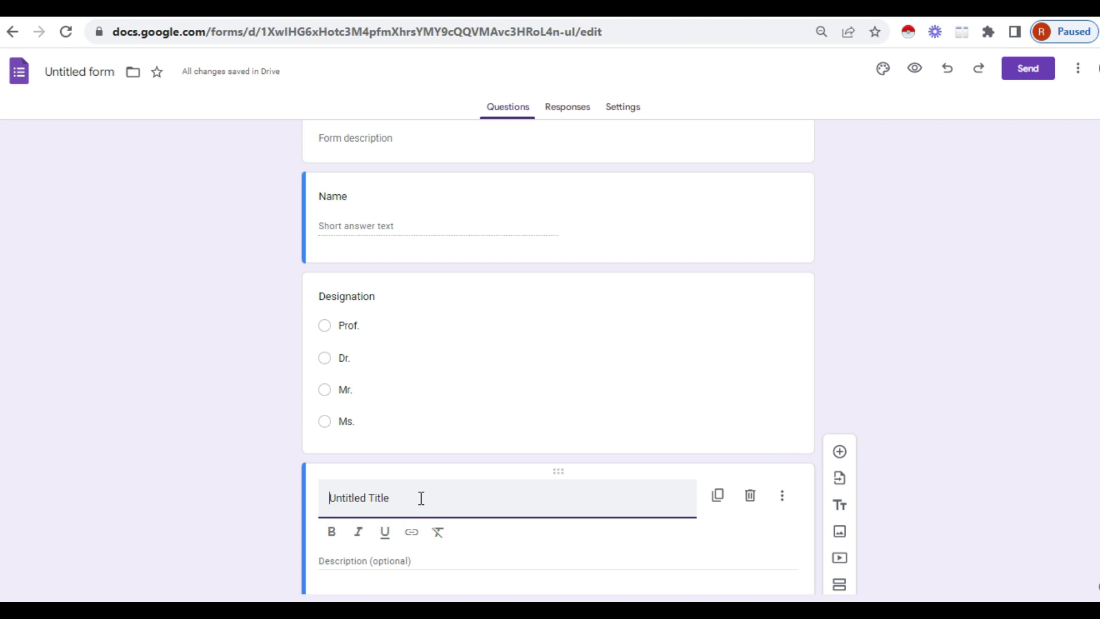
pyautogui.write('Link of')
pyautogui.write(' W')
pyautogui.write('hatsapp')
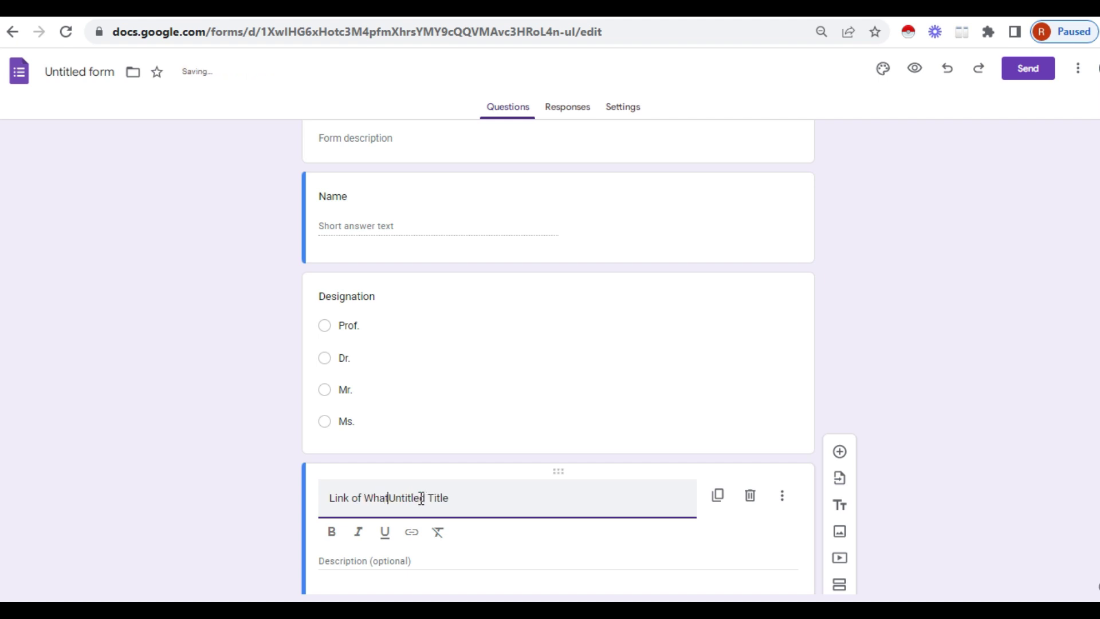
pyautogui.write(' grou')
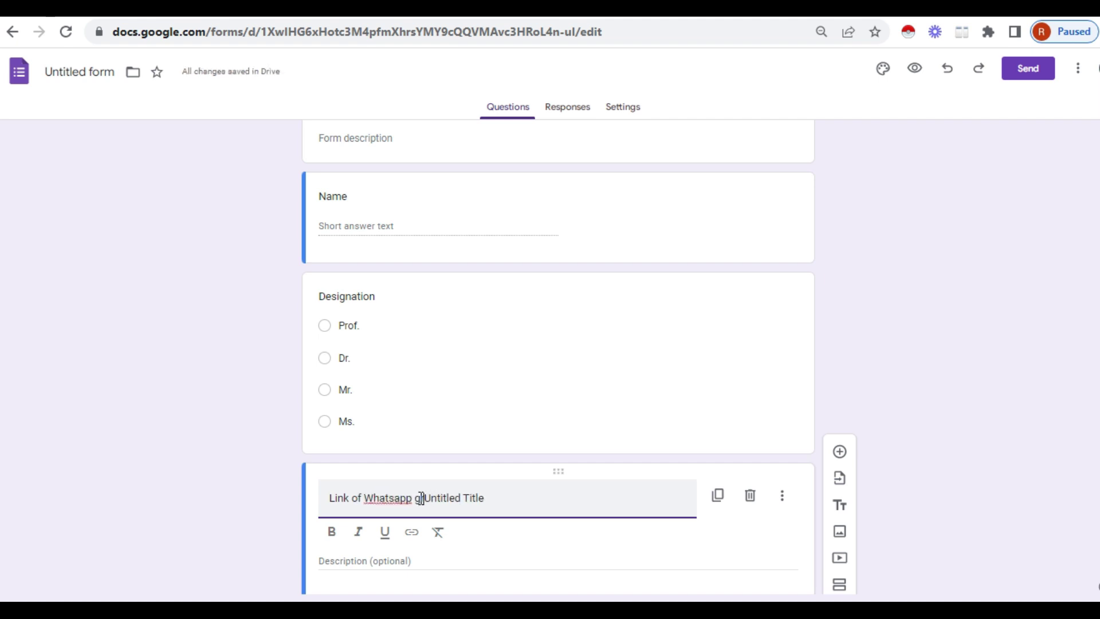
pyautogui.write('p')
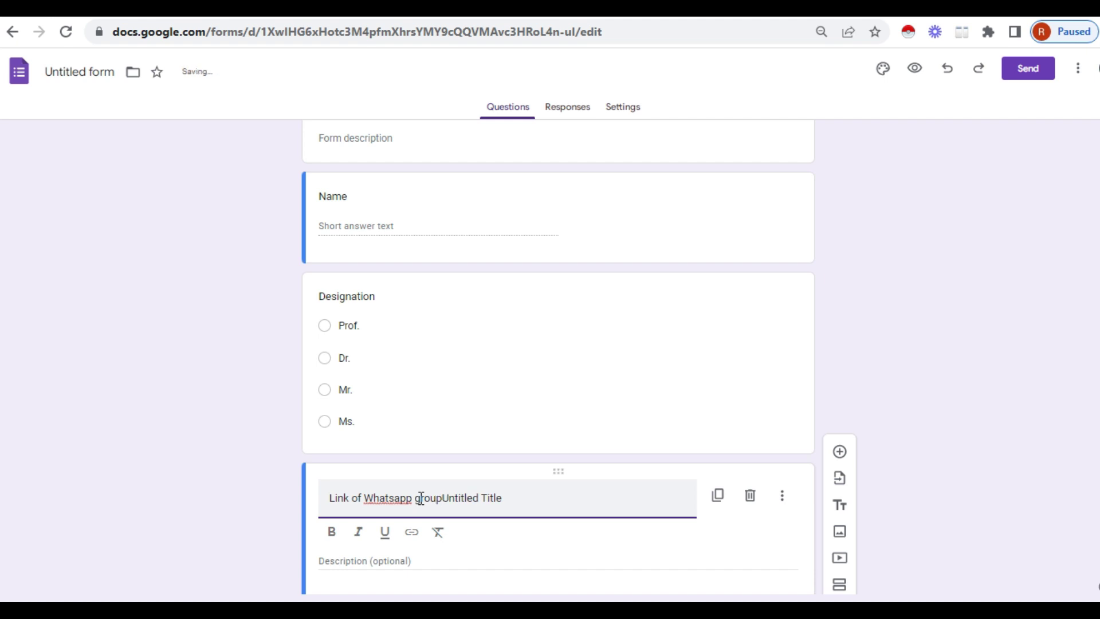
pyautogui.moveTo(443, 499); pyautogui.dragTo(514, 500)
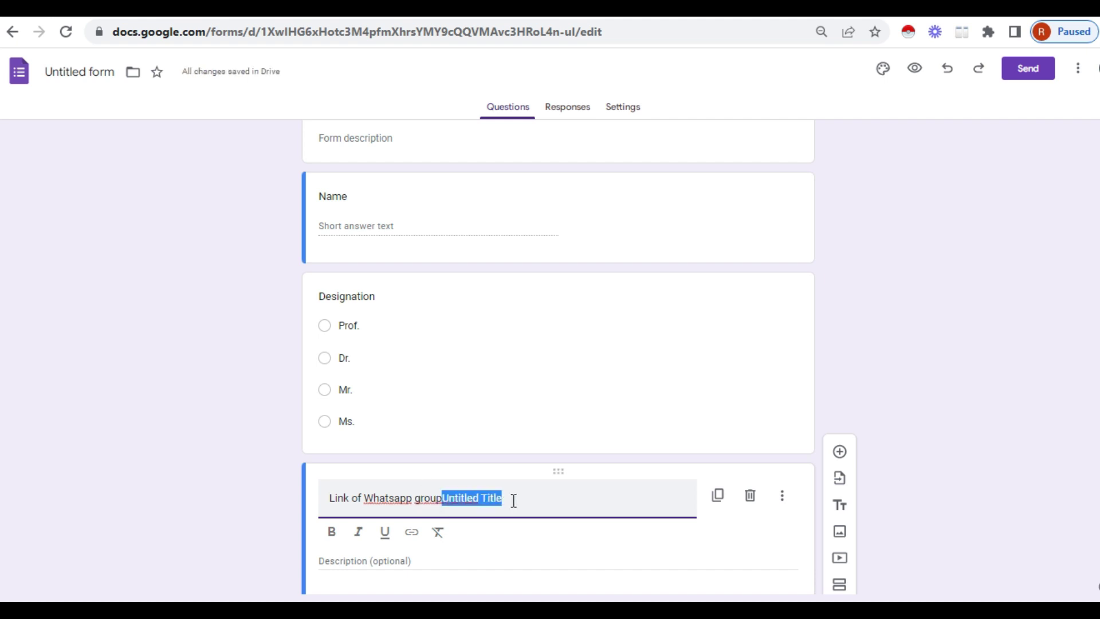
pyautogui.press('BackSpace')
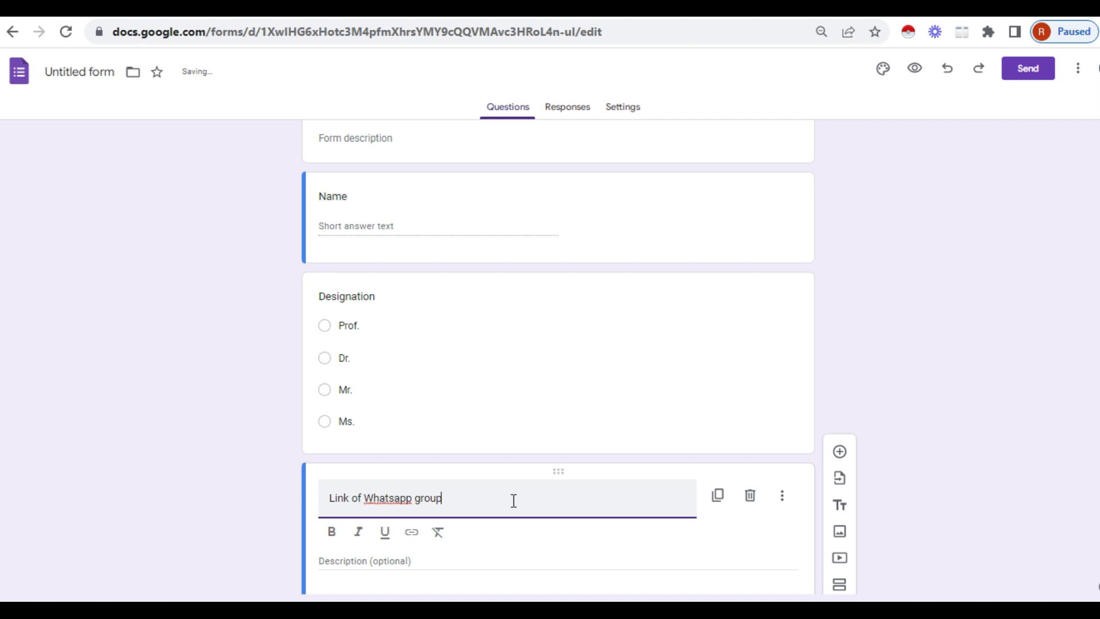
# - Copy the chat.whatsapp.com invite link from Notepad into the block's description
pyautogui.click(339, 560)
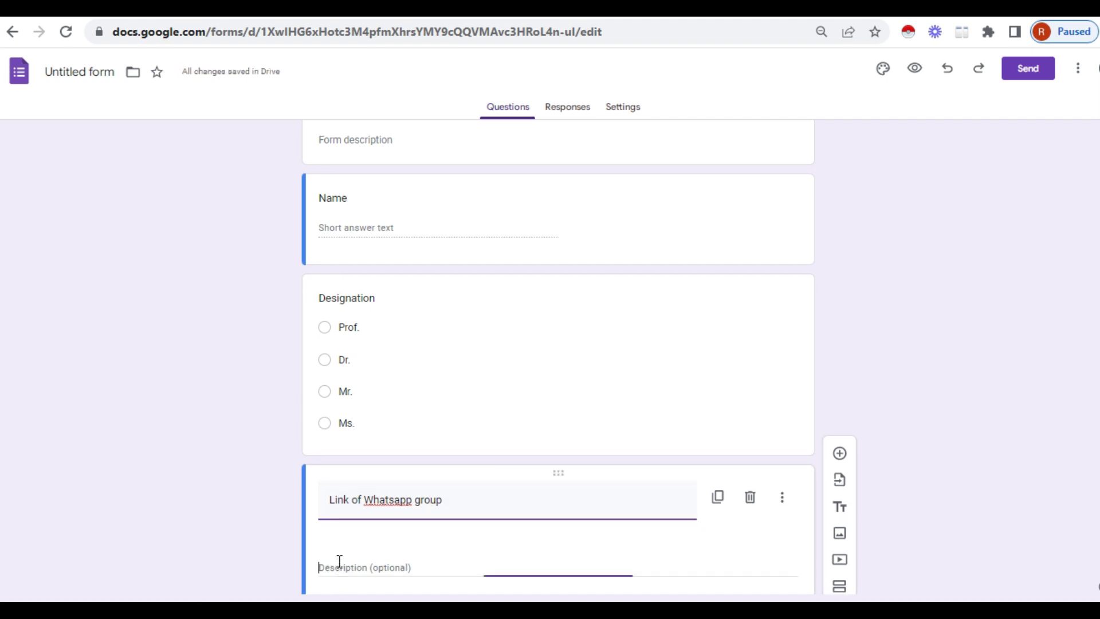
pyautogui.scroll(-1, 494, 438)
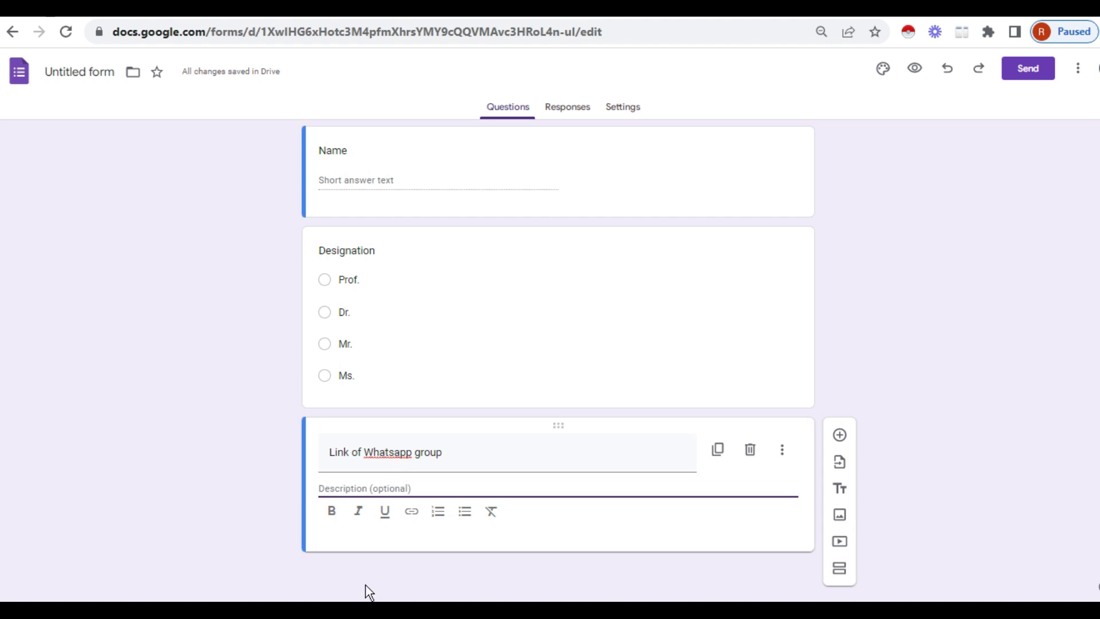
pyautogui.click(412, 537)
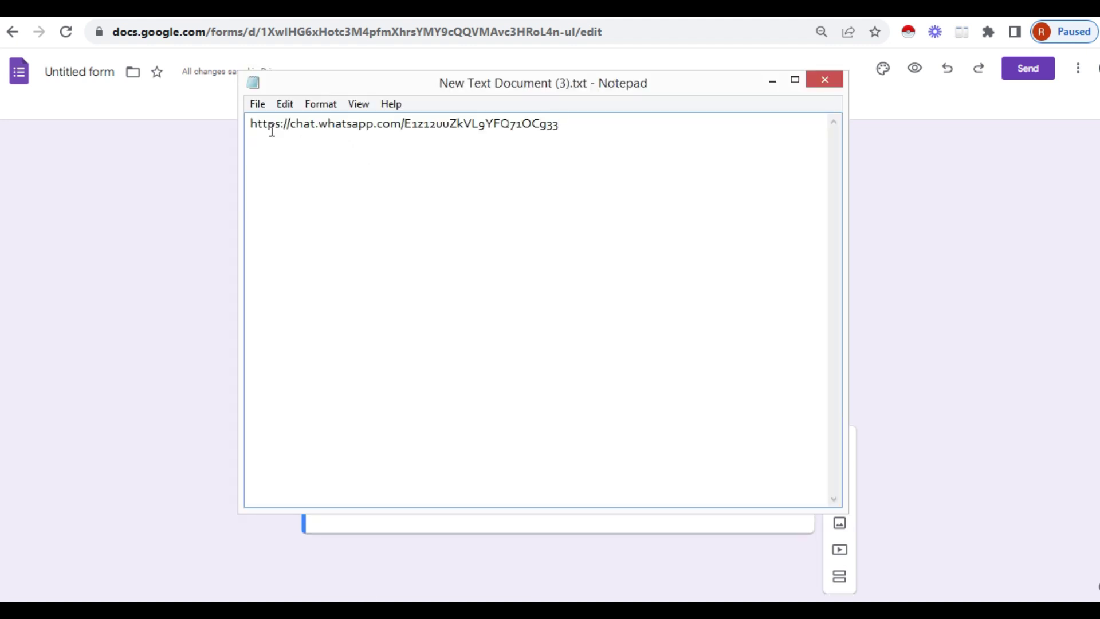
pyautogui.moveTo(250, 124); pyautogui.dragTo(568, 129)
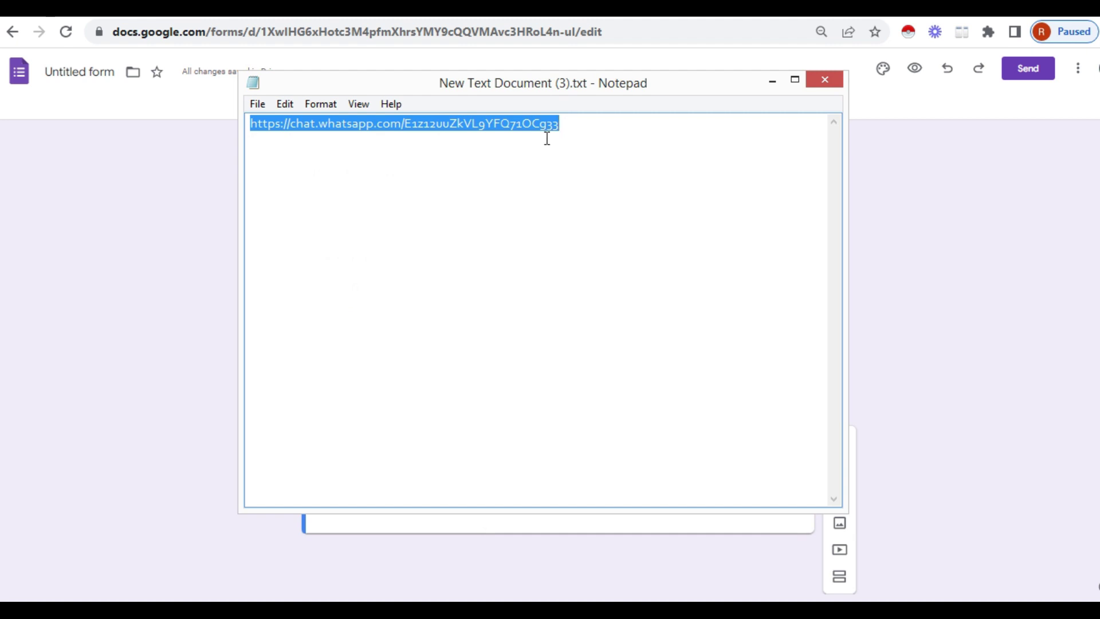
pyautogui.click(117, 393)
pyautogui.click(347, 498)
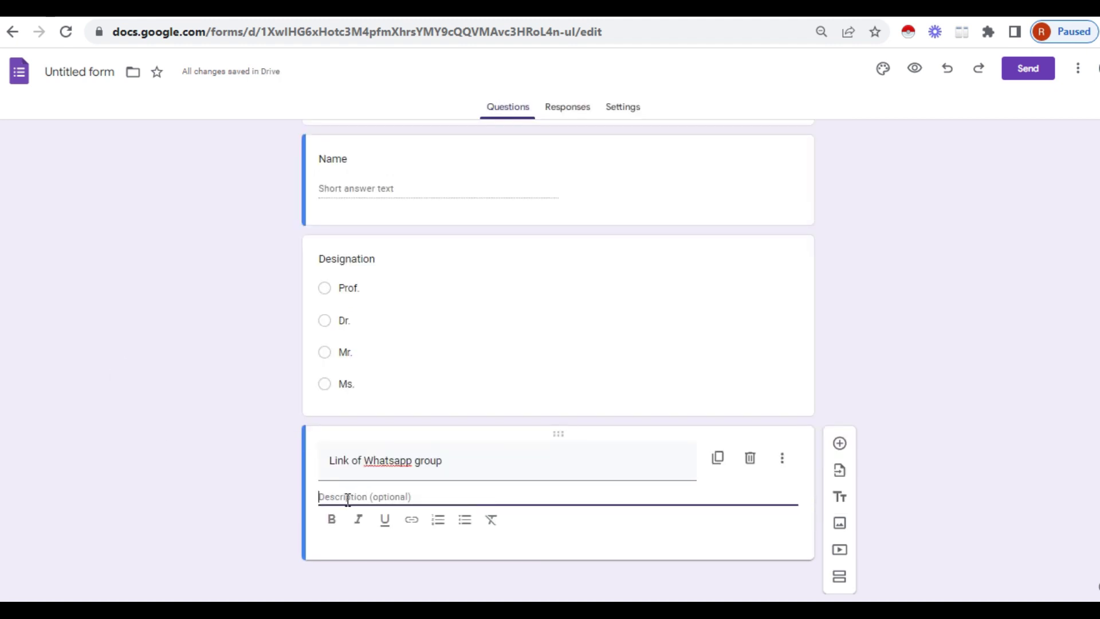
pyautogui.hotkey('ctrl', 'v')
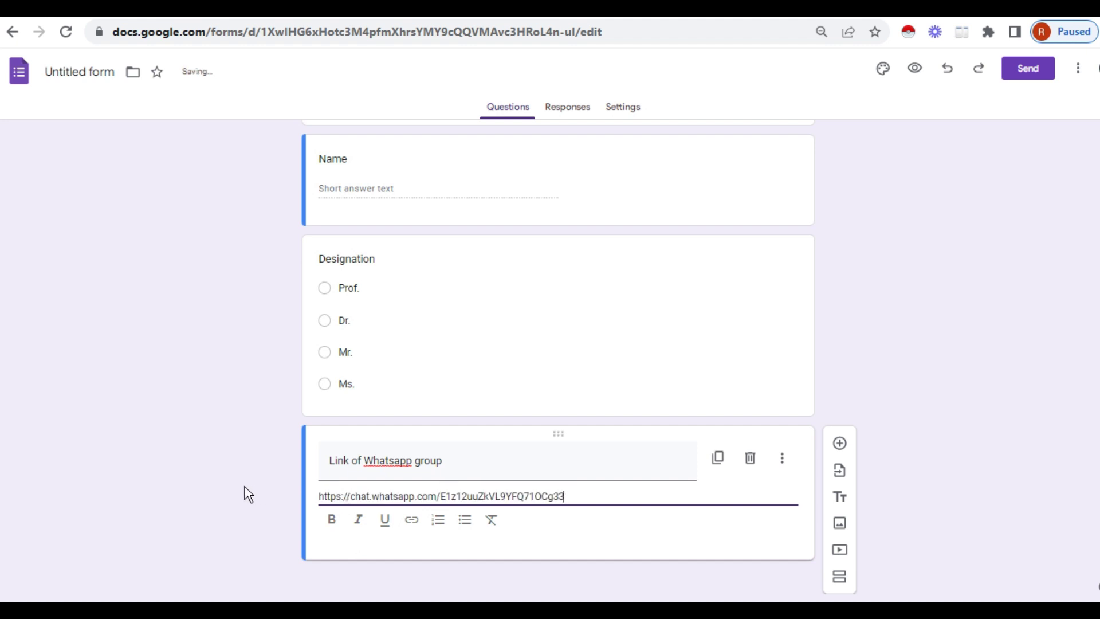
pyautogui.click(913, 445)
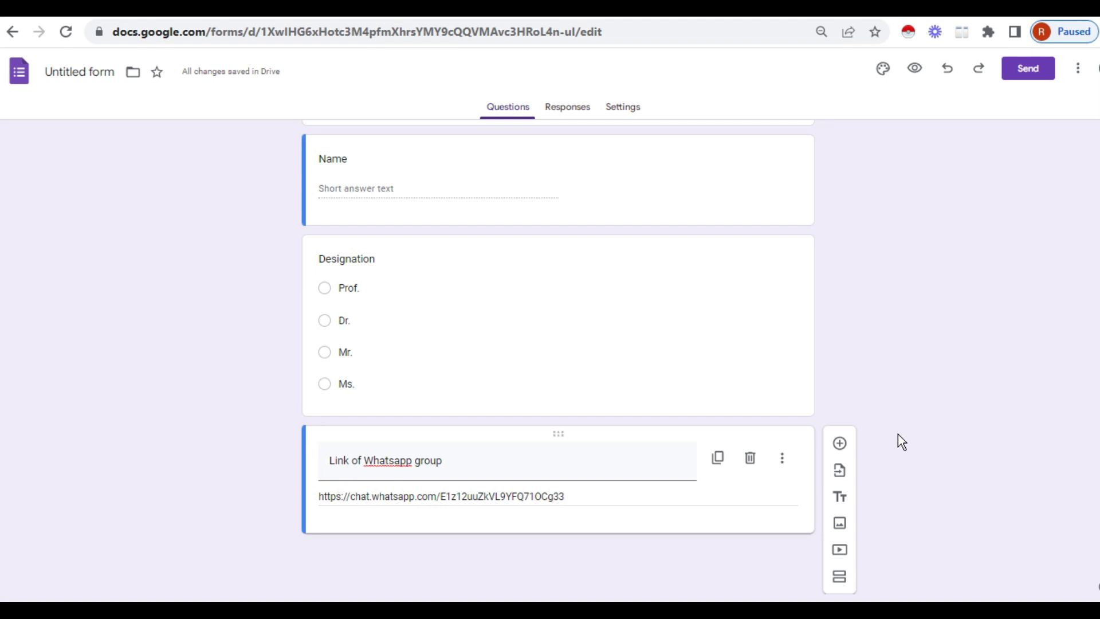
pyautogui.scroll(3, 463, 389)
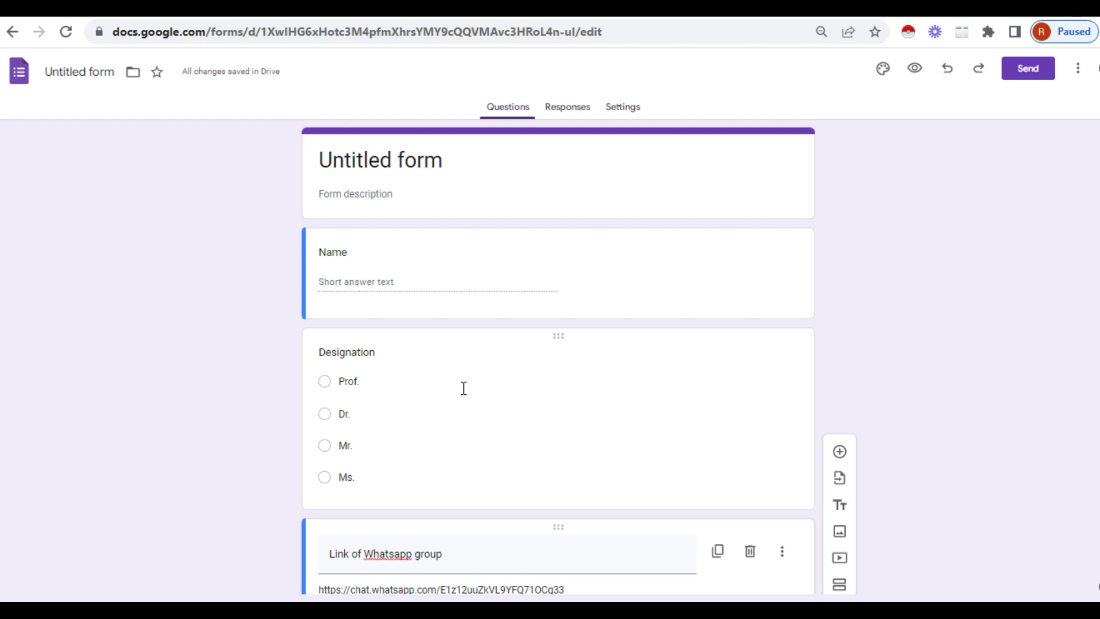
pyautogui.scroll(-1, 464, 388)
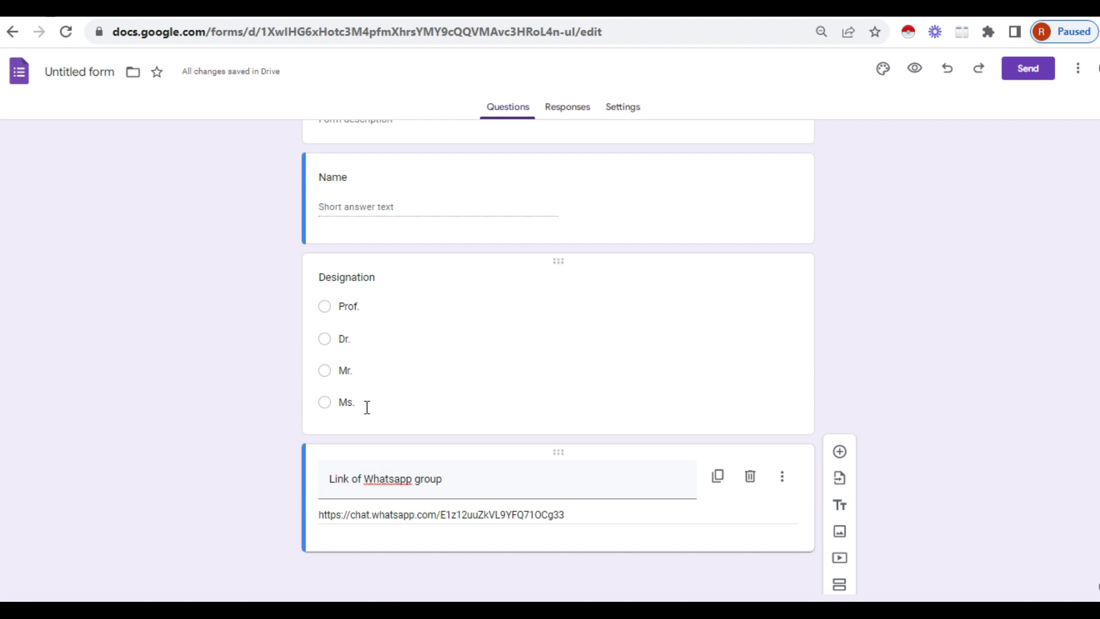
pyautogui.scroll(-1, 366, 407)
pyautogui.scroll(-1, 362, 412)
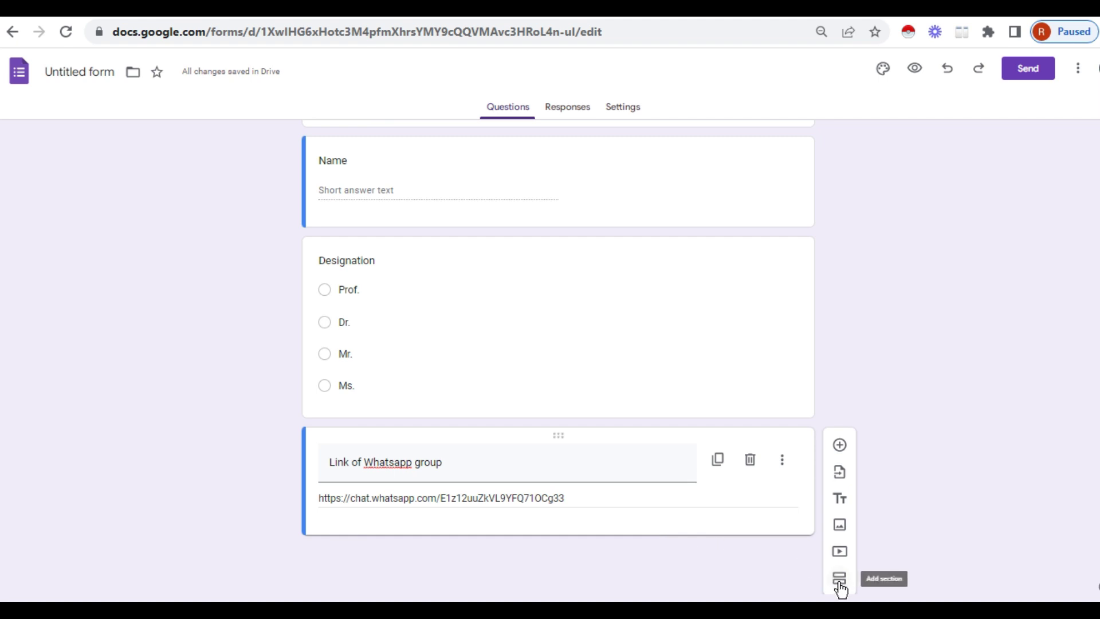
# - Add a new question below the WhatsApp link block for 'Attach the Transaction Receipt'
pyautogui.click(840, 446)
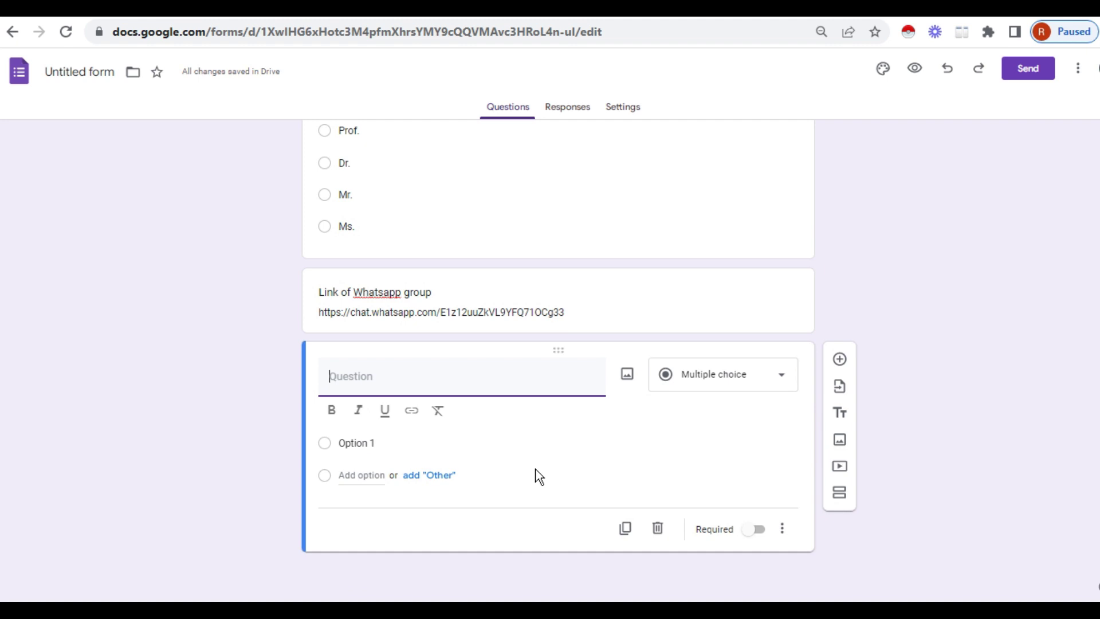
pyautogui.write('Attach ')
pyautogui.write('the ')
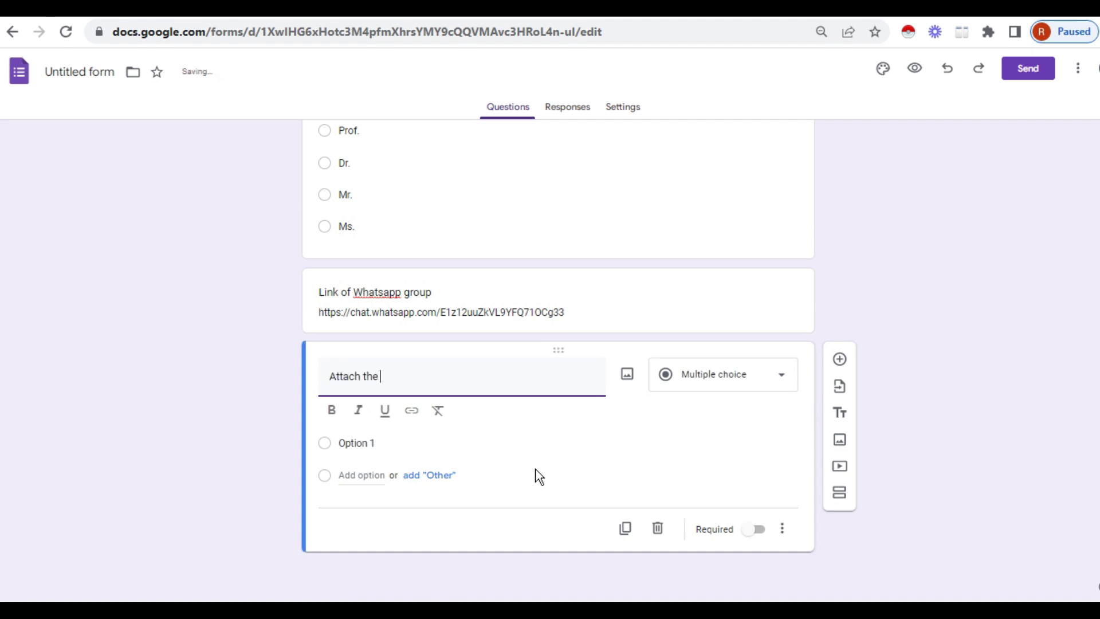
pyautogui.write('Transac')
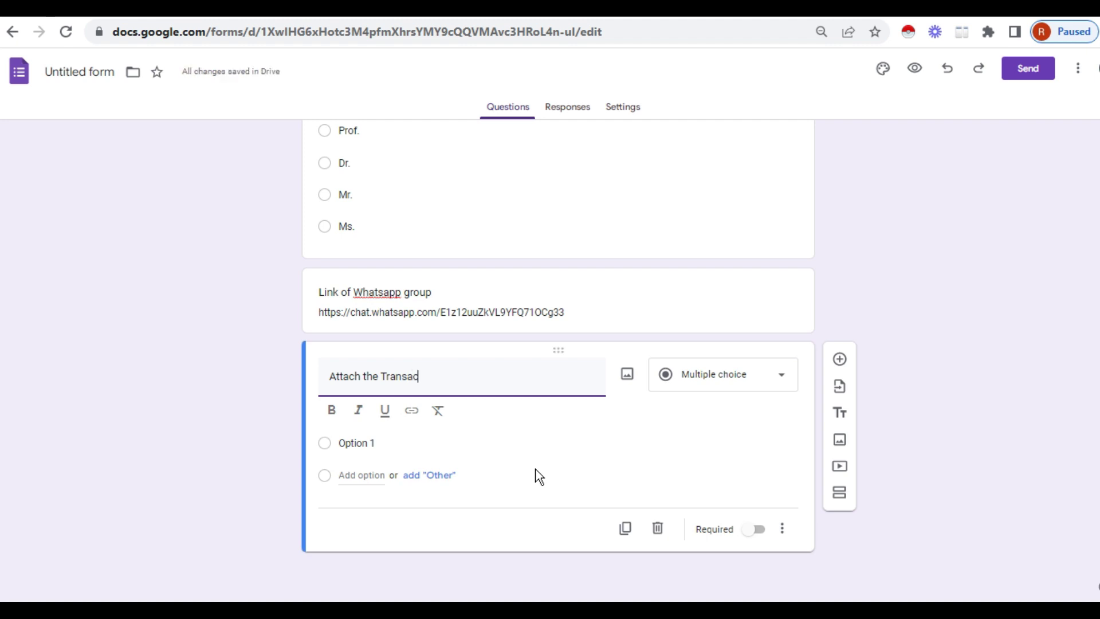
pyautogui.write('tion Re')
pyautogui.write('ceip')
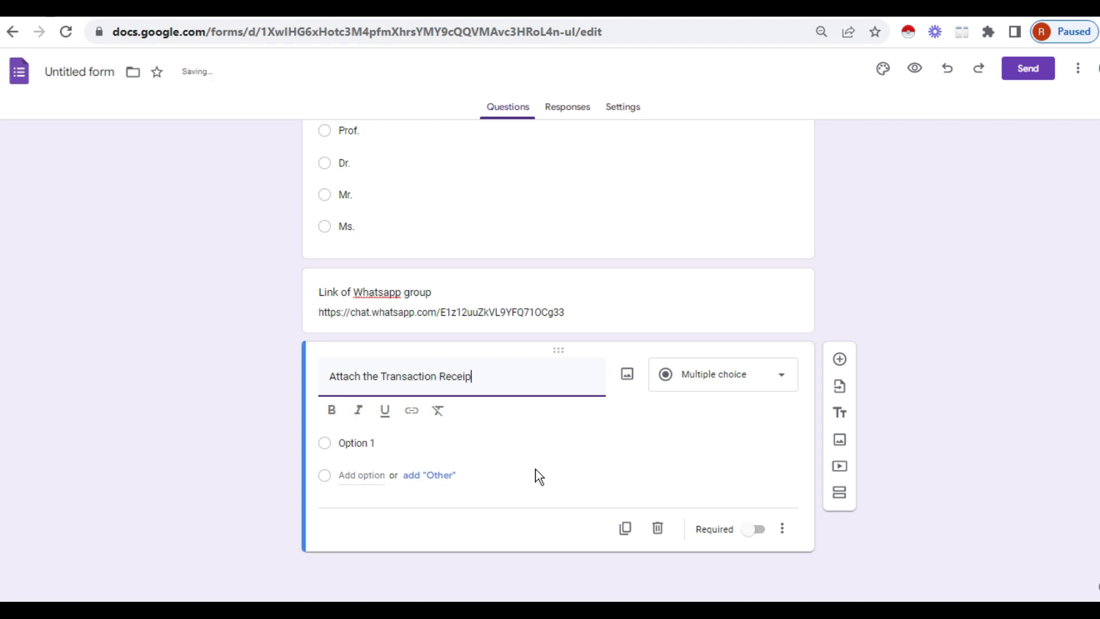
pyautogui.write('t')
# - Change the receipt question's type to File upload and accept the Drive upload notice
pyautogui.click(784, 379)
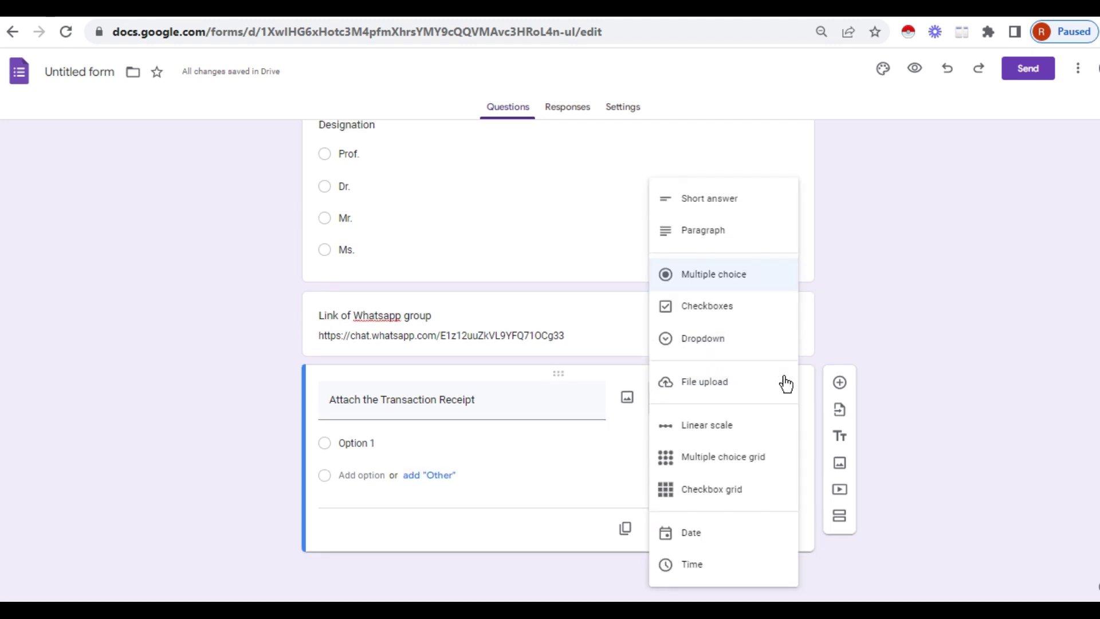
pyautogui.click(723, 386)
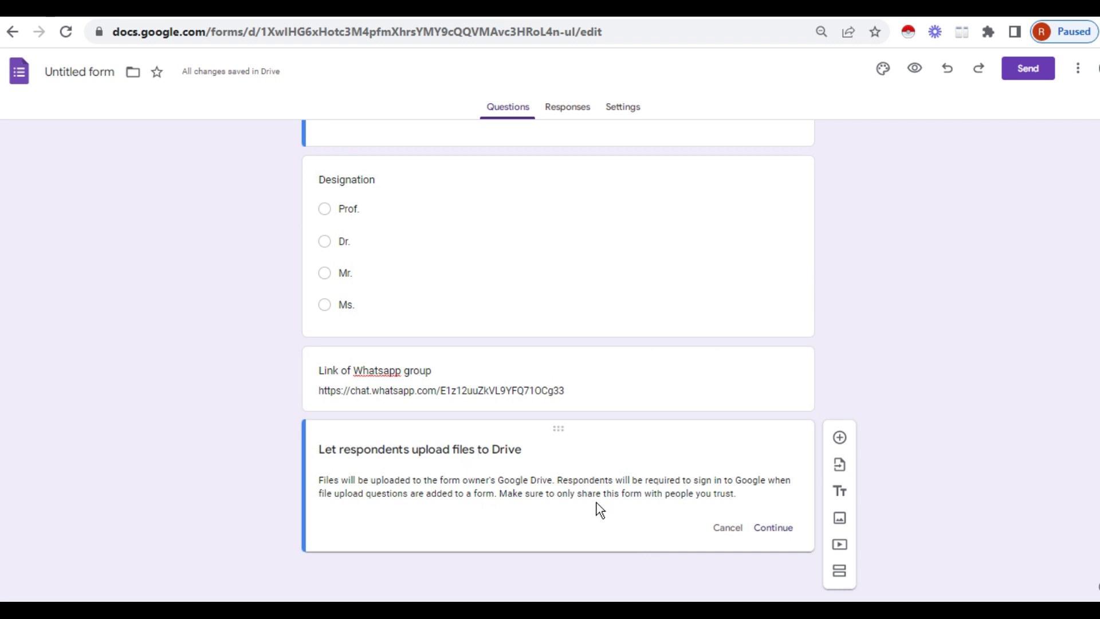
pyautogui.click(784, 533)
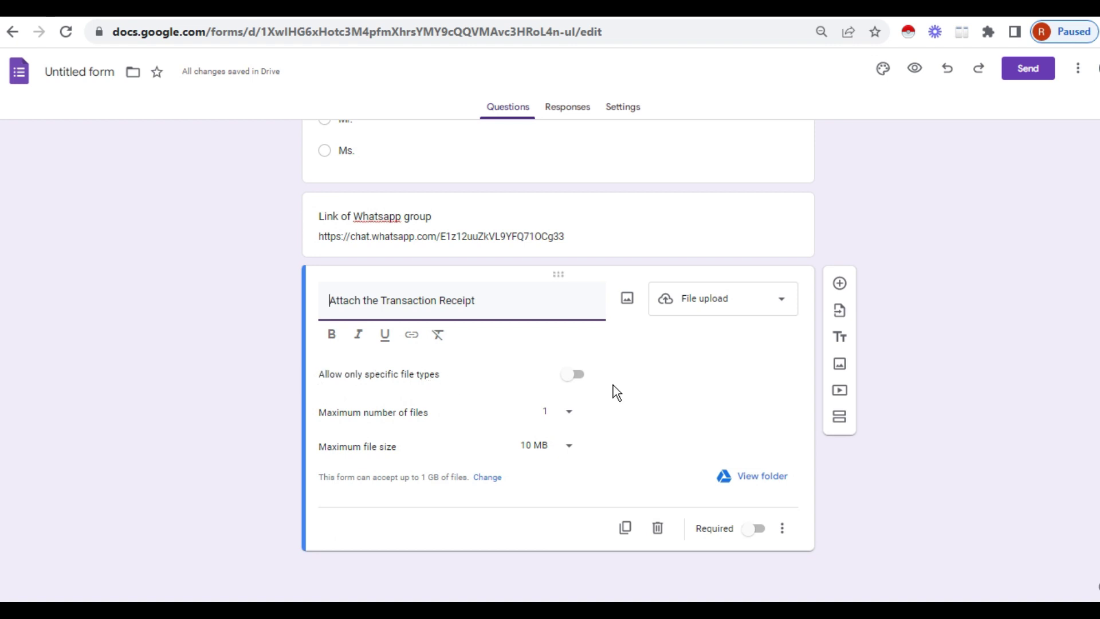
# - Turn on 'Allow only specific file types' and tick PDF and Image
pyautogui.click(583, 380)
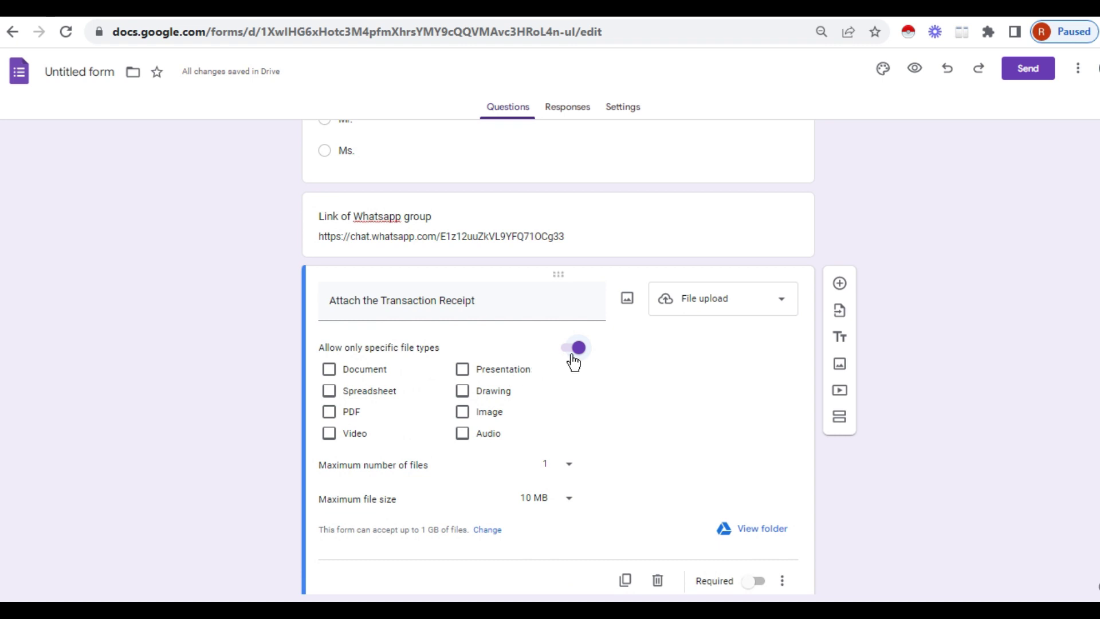
pyautogui.click(329, 412)
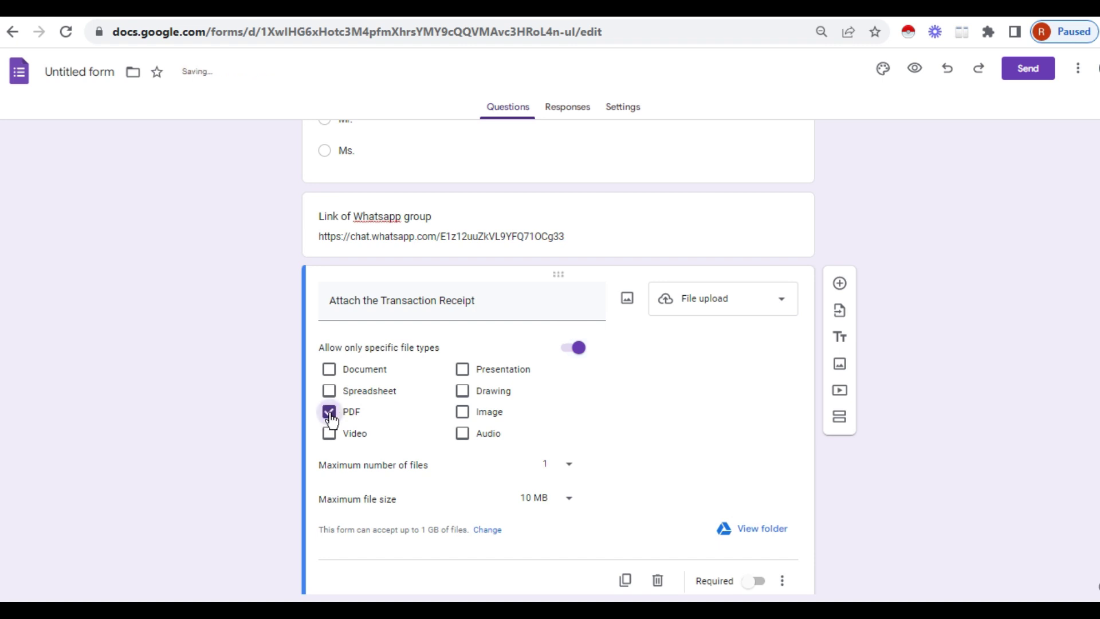
pyautogui.click(463, 412)
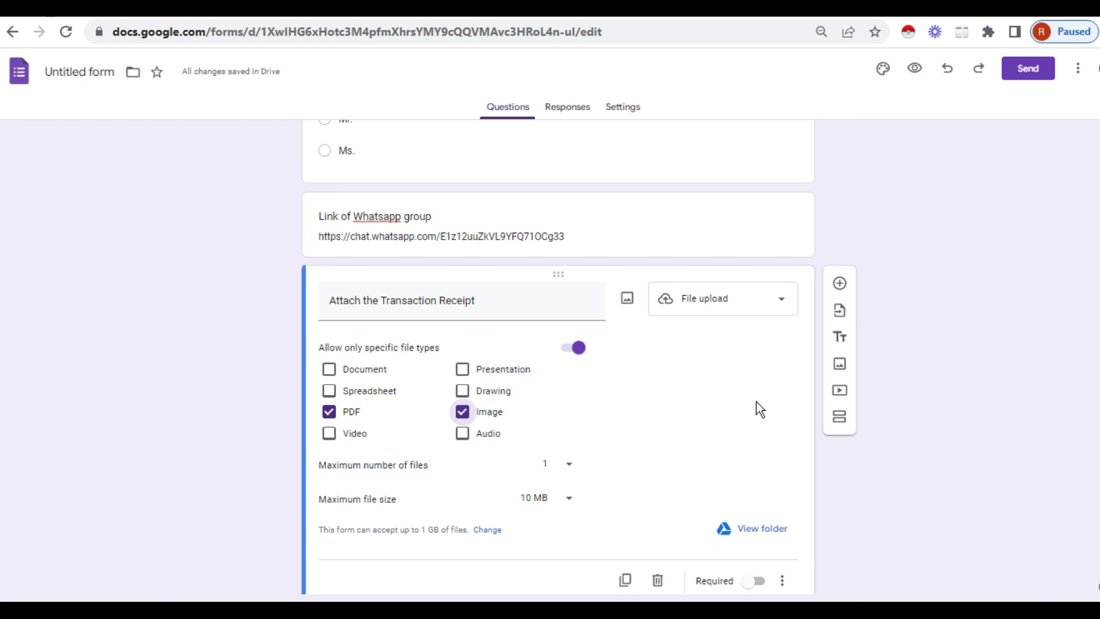
pyautogui.scroll(5, 950, 381)
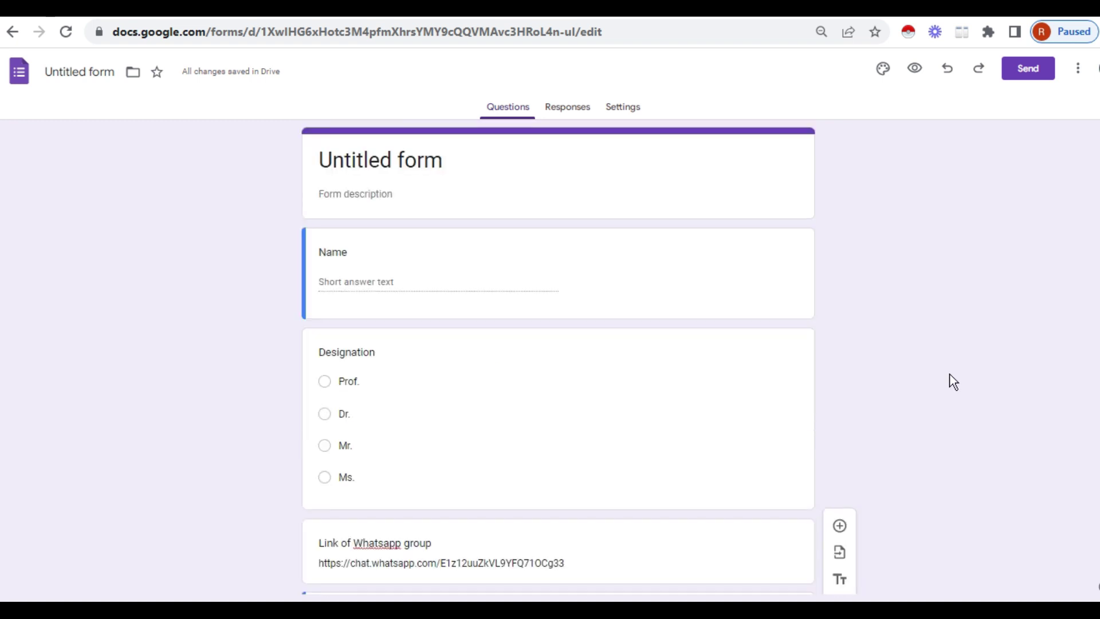
pyautogui.scroll(-5, 339, 413)
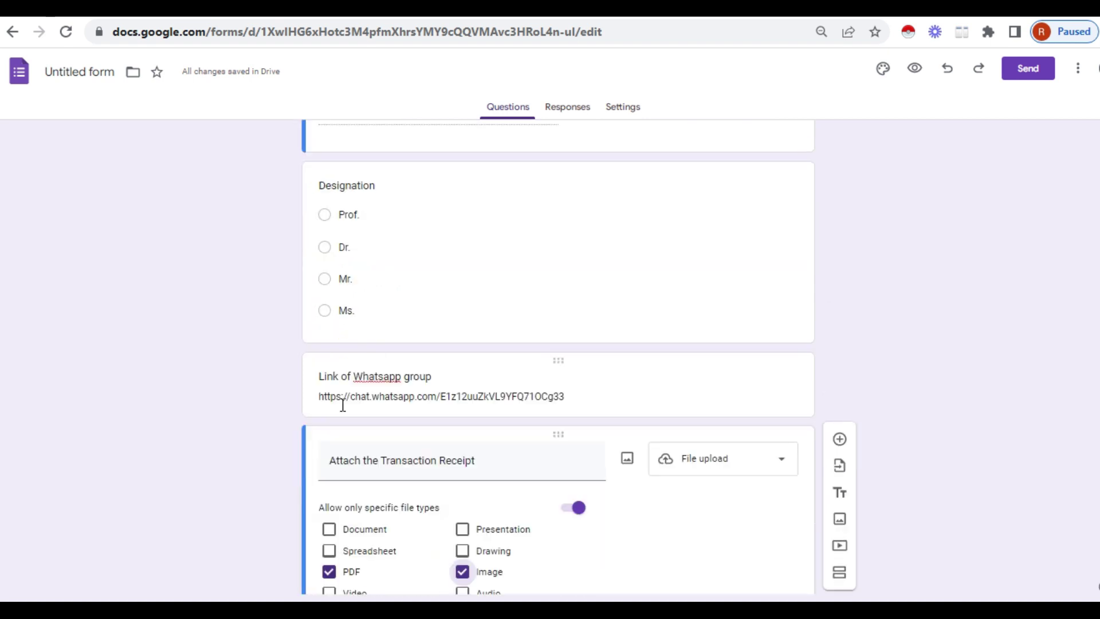
pyautogui.scroll(2, 340, 335)
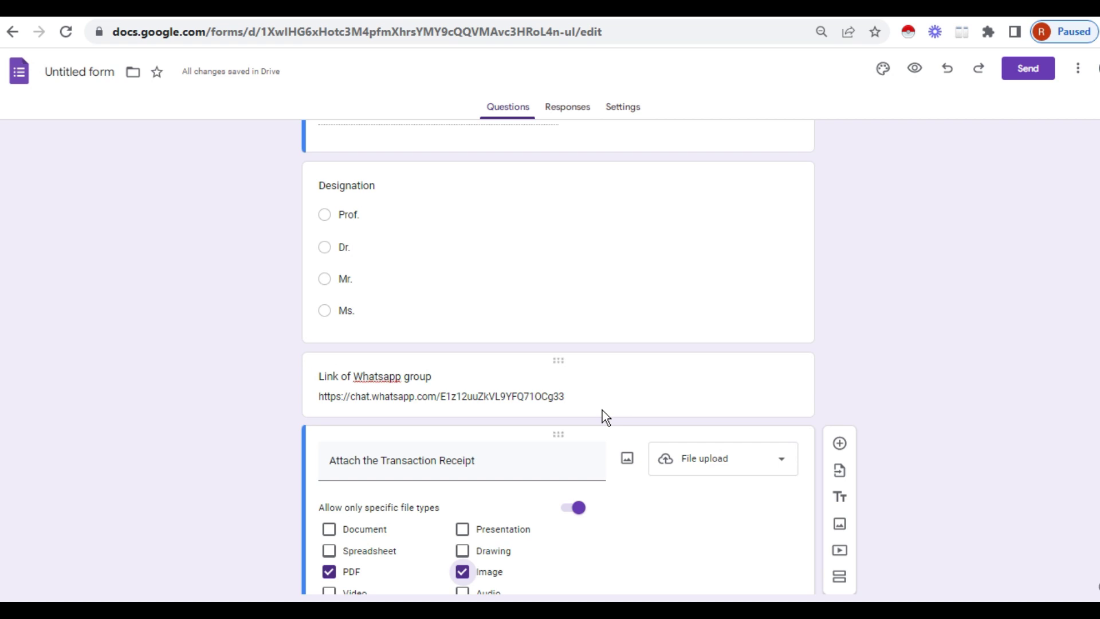
pyautogui.scroll(-3, 605, 408)
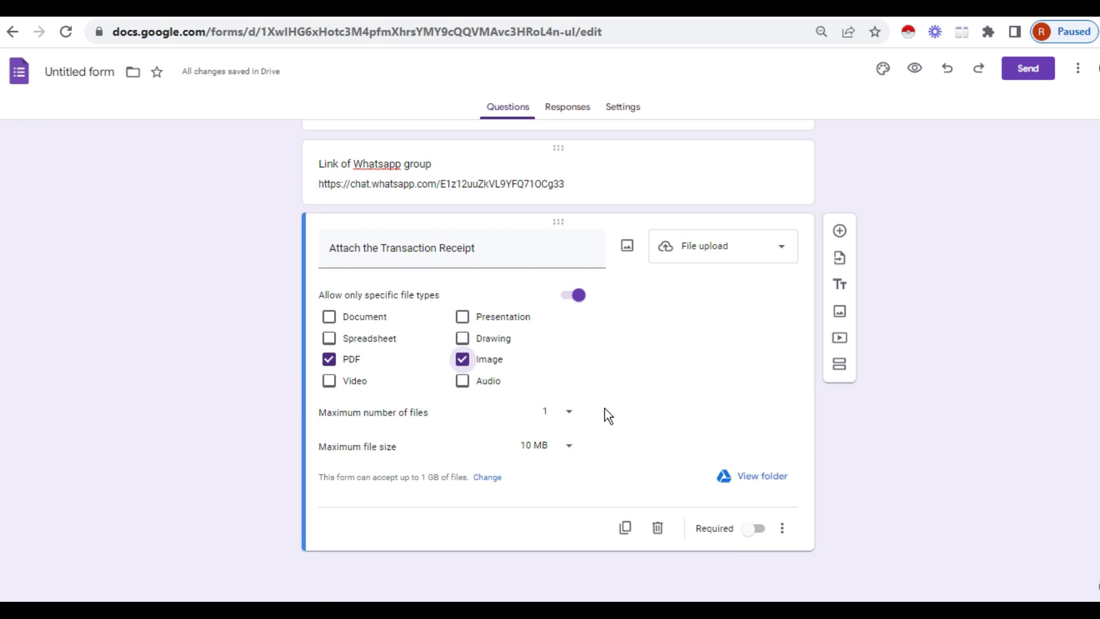
pyautogui.scroll(1, 604, 408)
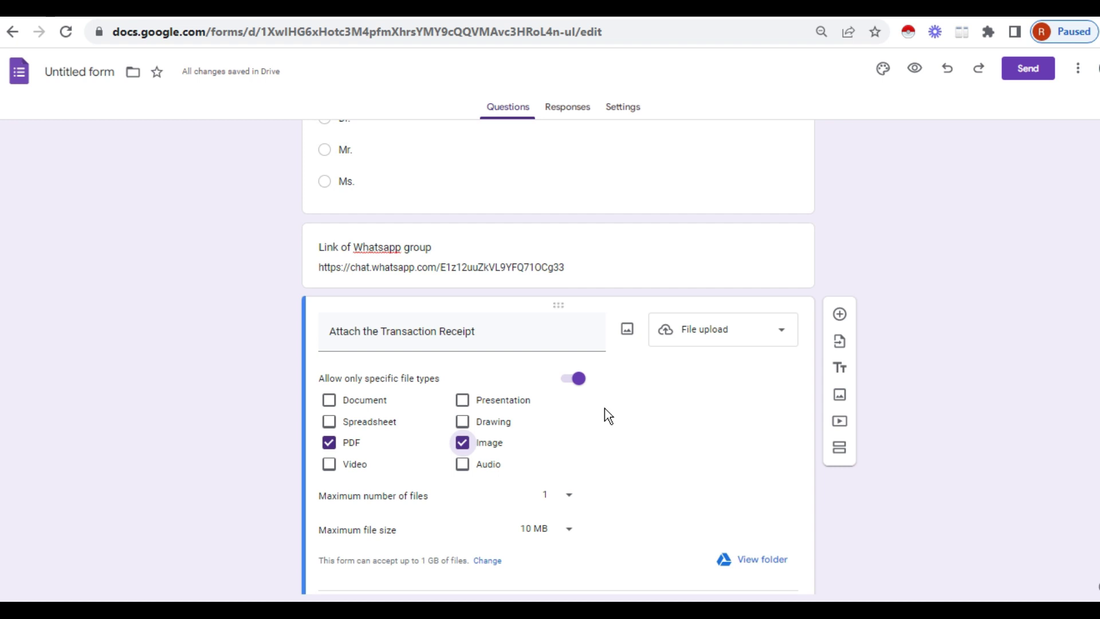
pyautogui.scroll(3, 604, 408)
pyautogui.scroll(3, 605, 408)
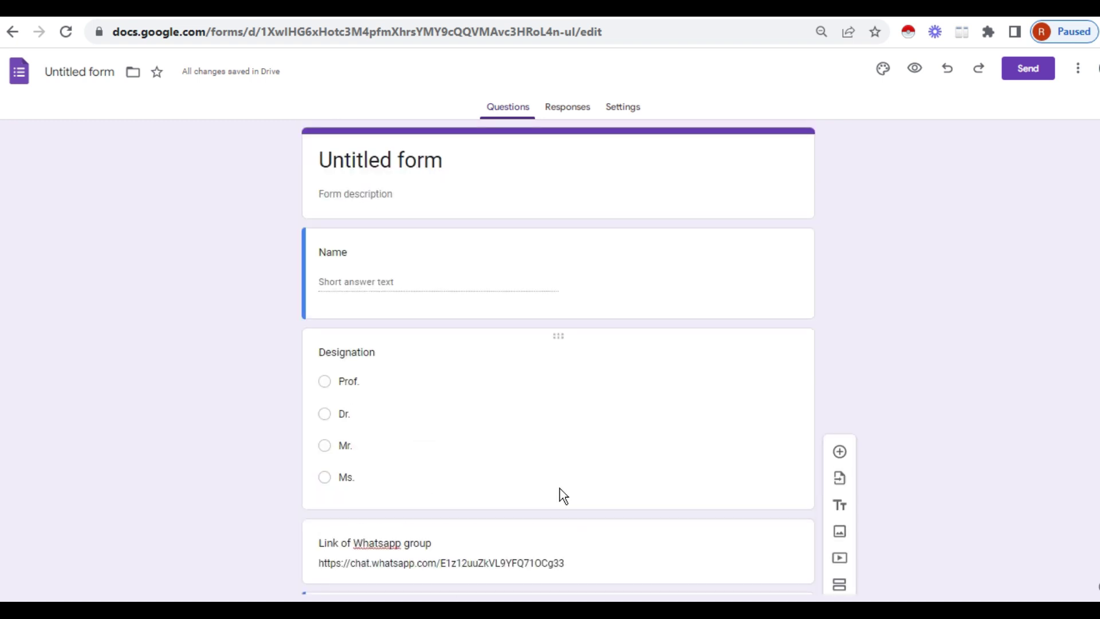
pyautogui.scroll(-5, 559, 487)
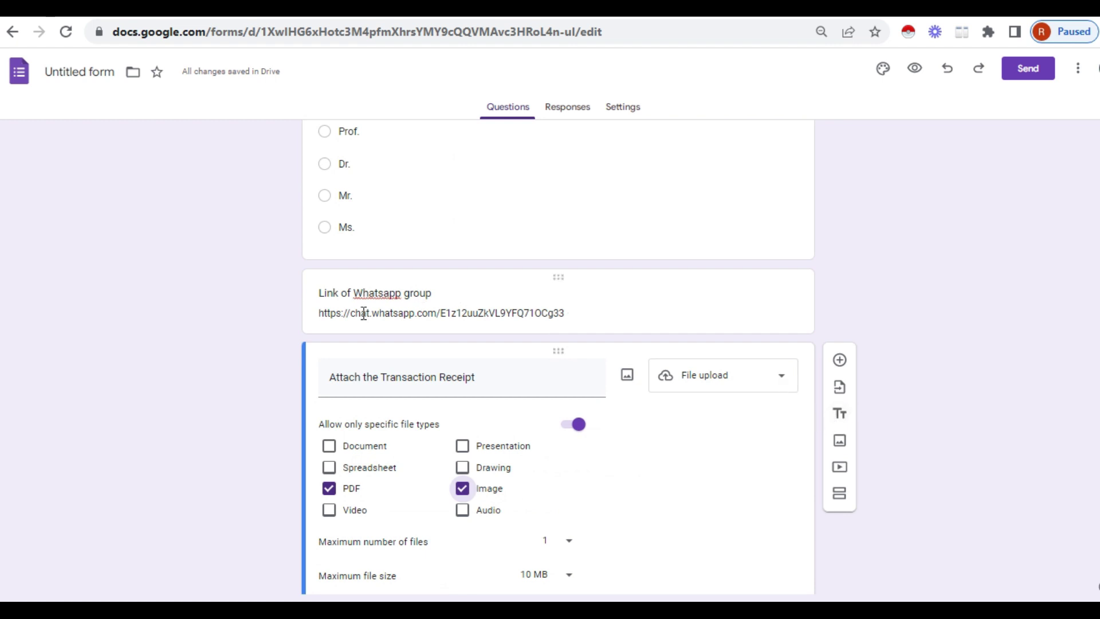
pyautogui.moveTo(348, 311)
pyautogui.scroll(-1, 572, 333)
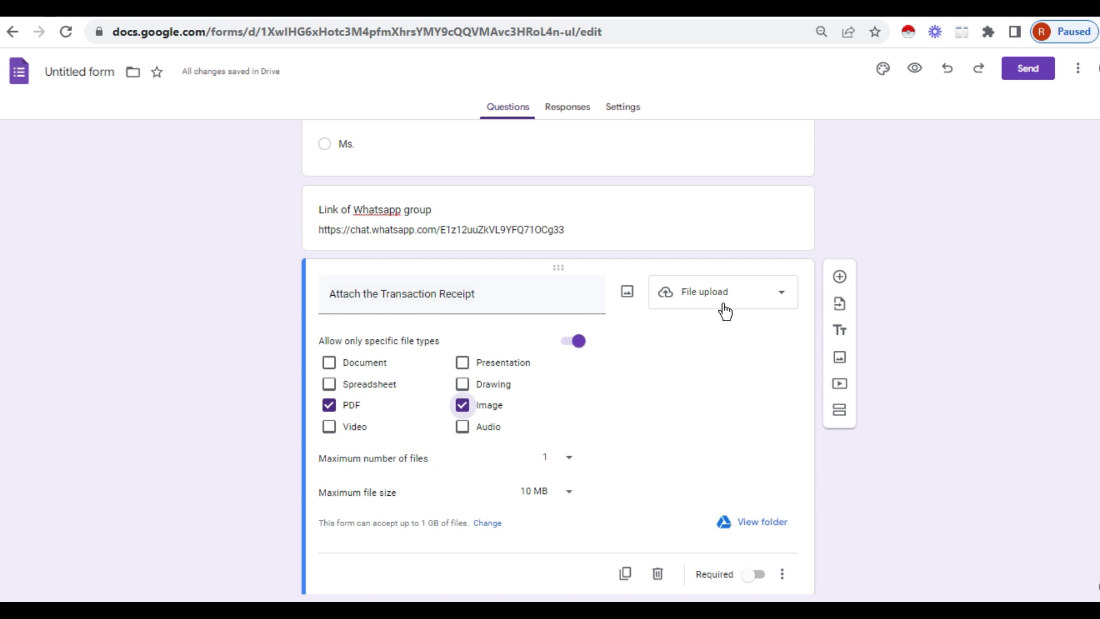
# - Keep File upload, toggle the file-type restriction off and on, and re-tick PDF and Image
pyautogui.click(783, 297)
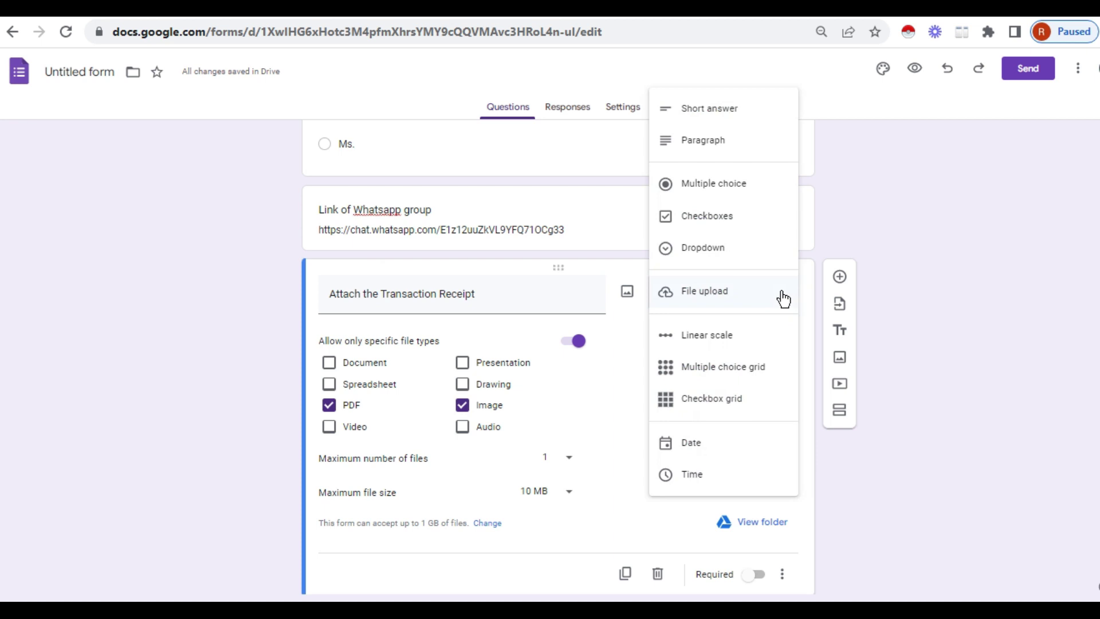
pyautogui.click(736, 296)
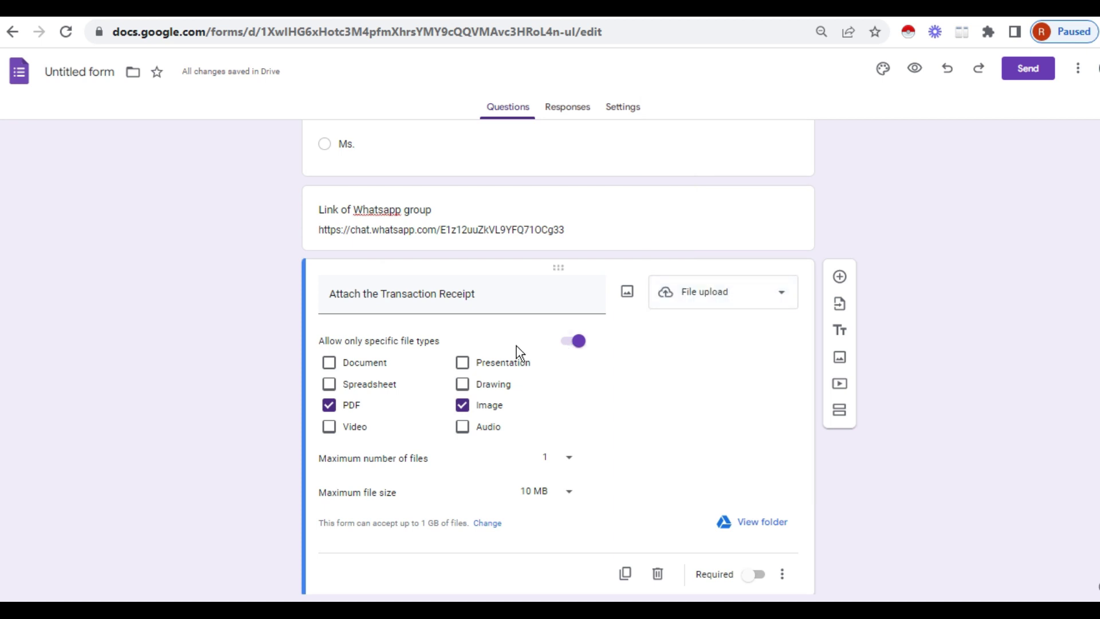
pyautogui.click(567, 344)
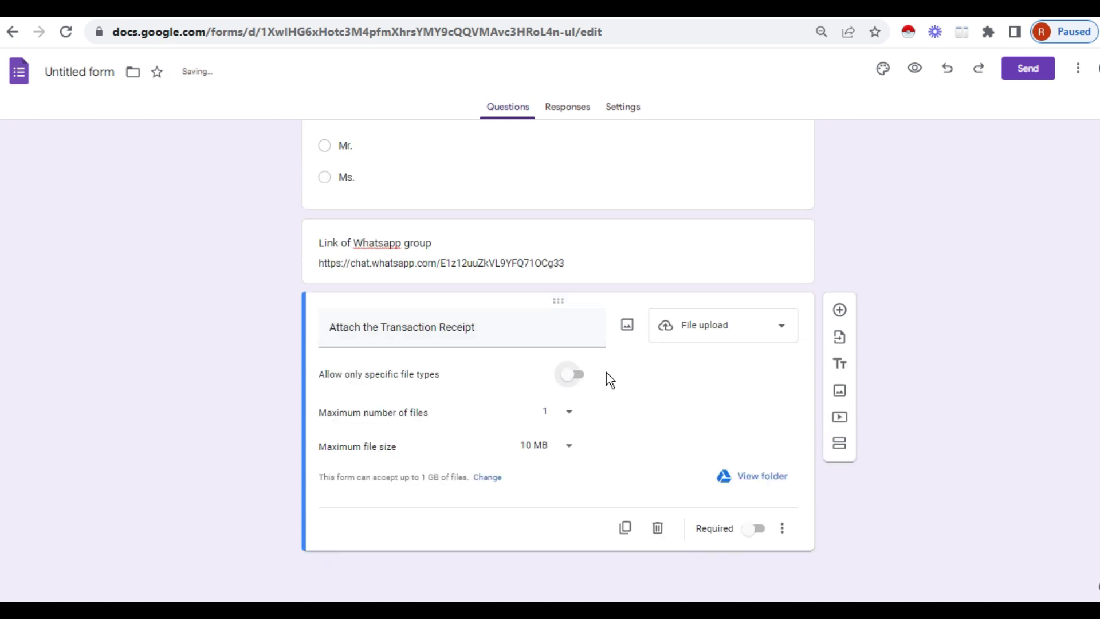
pyautogui.click(577, 376)
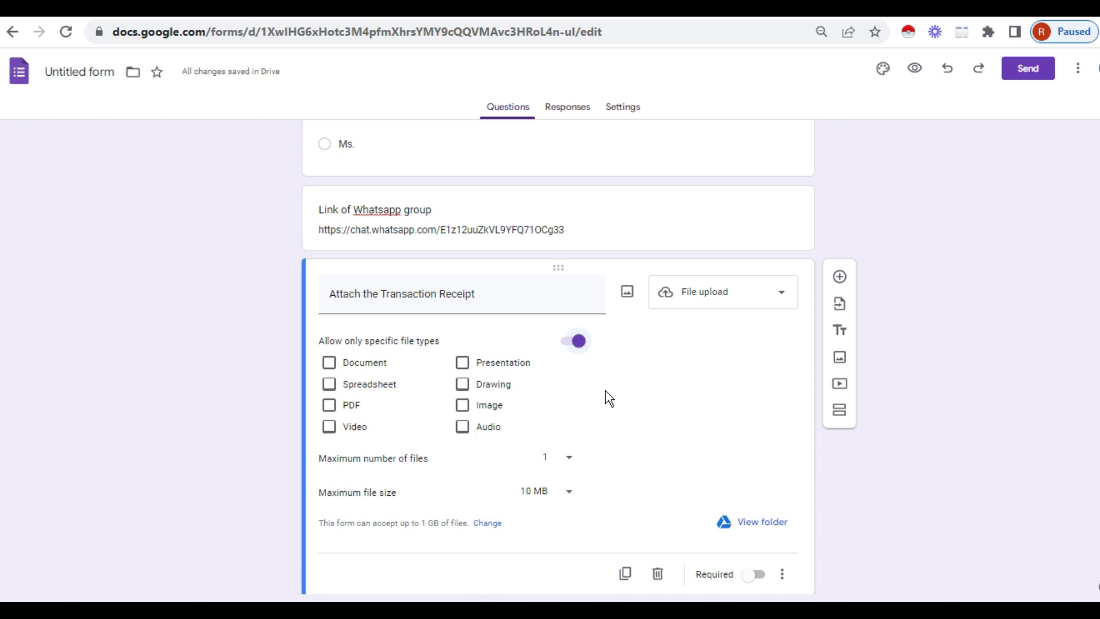
pyautogui.click(330, 405)
pyautogui.click(463, 405)
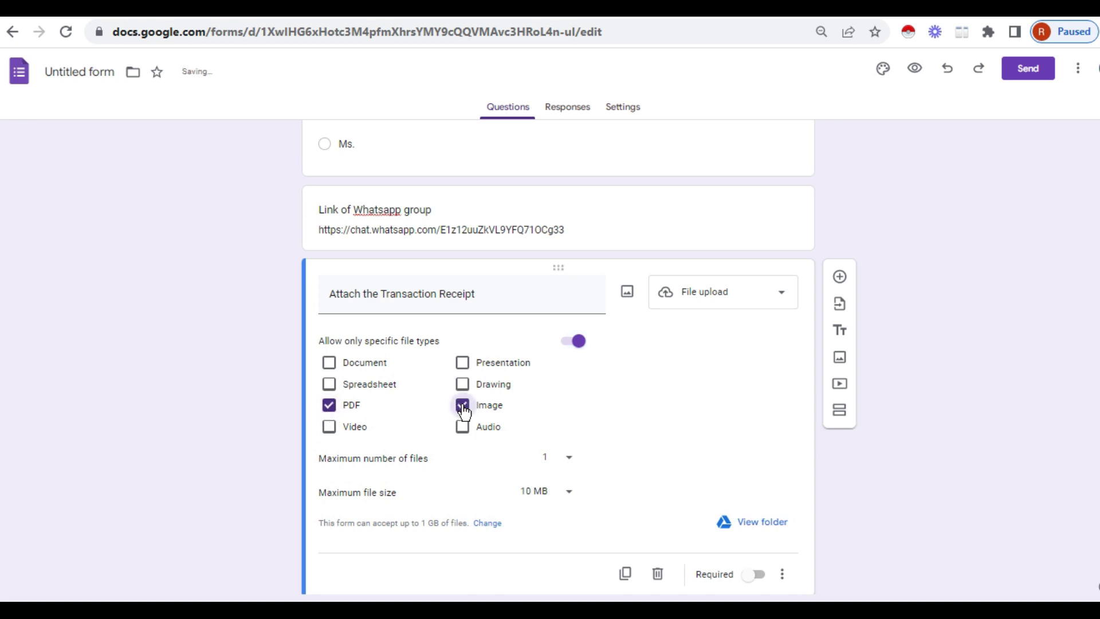